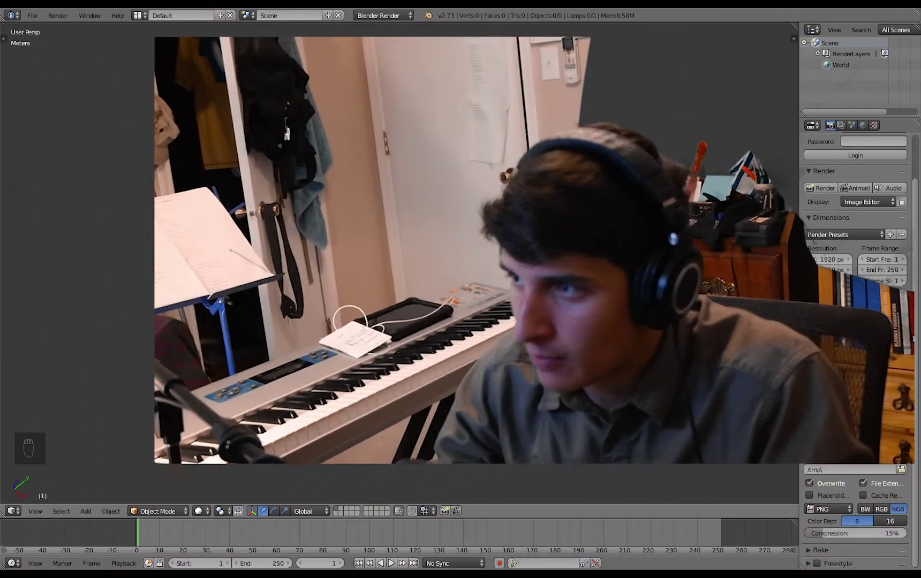
Add a cube mesh and move it up along the Z axis so it sits on the grid
key(shift+a)
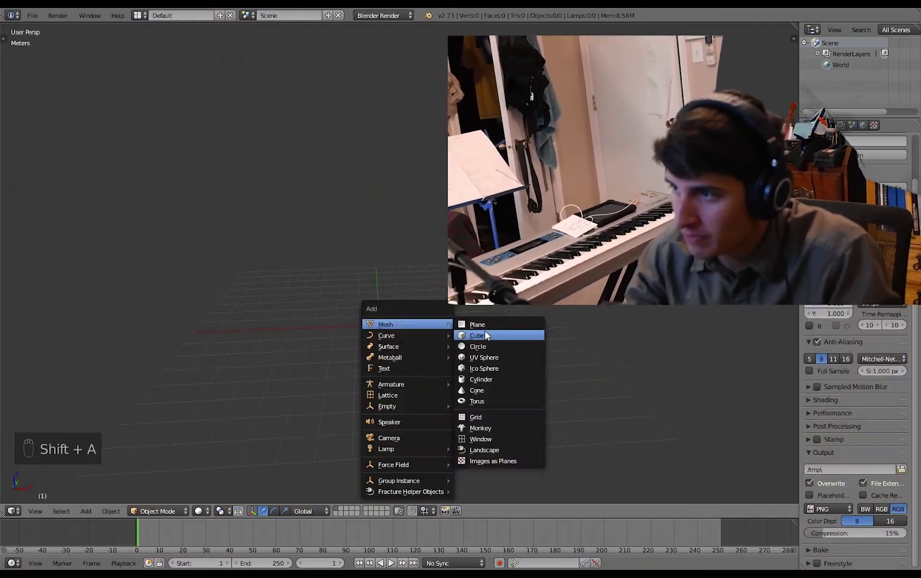
click(484, 331)
key(g)
key(z)
click(470, 280)
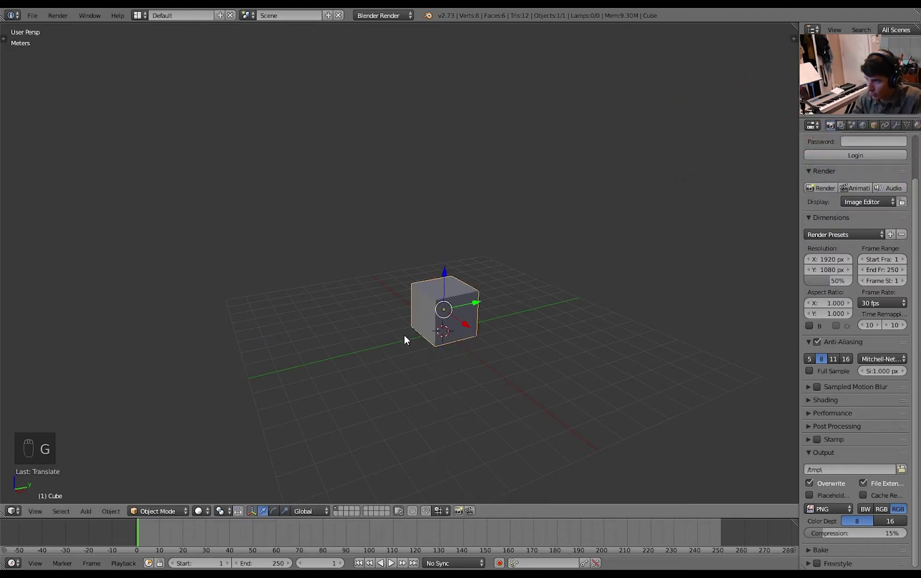
middle_drag(396, 344, 432, 338)
scroll(392, 345, up, 3)
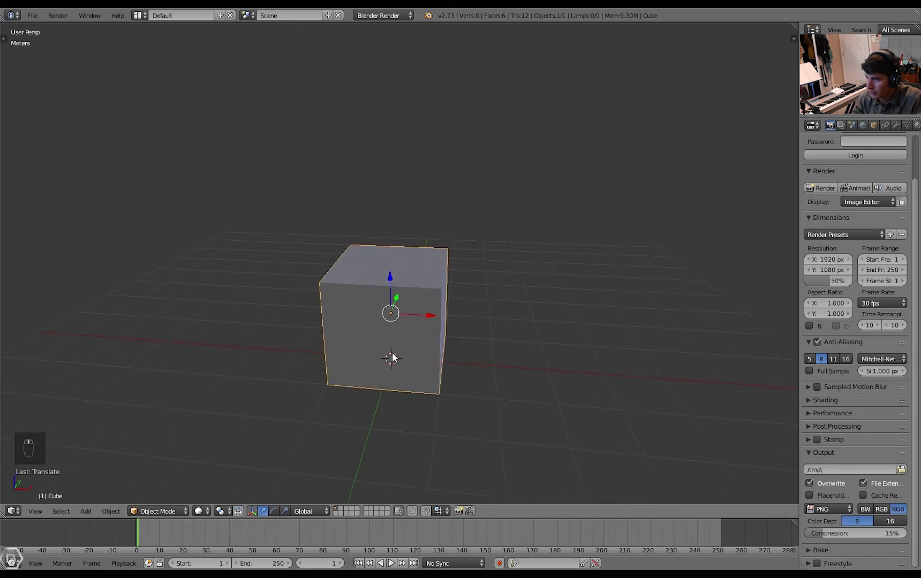
middle_drag(318, 375, 431, 362)
Enter Edit Mode on the cube and deselect all of its geometry
key(Tab)
key(a)
key(a)
middle_drag(326, 298, 399, 326)
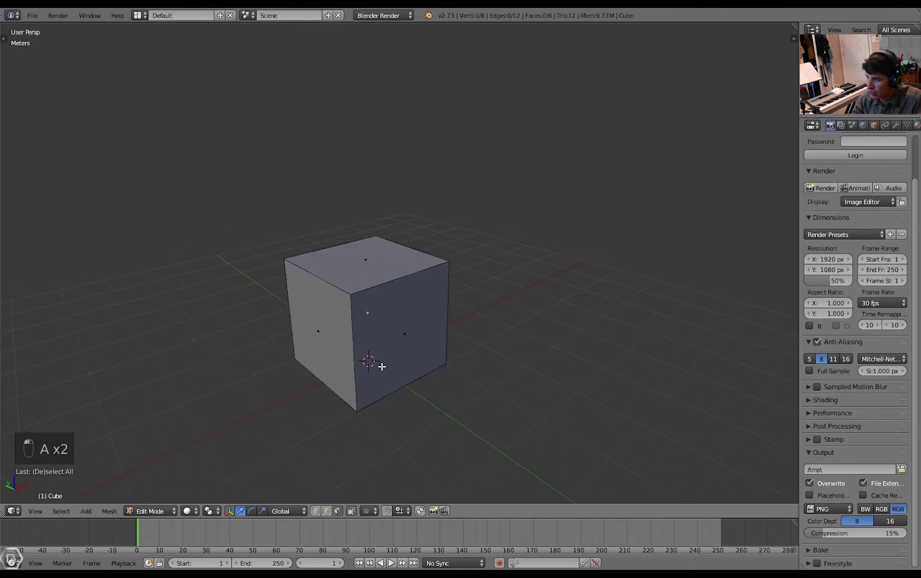
middle_drag(368, 255, 382, 264)
scroll(358, 291, up, 2)
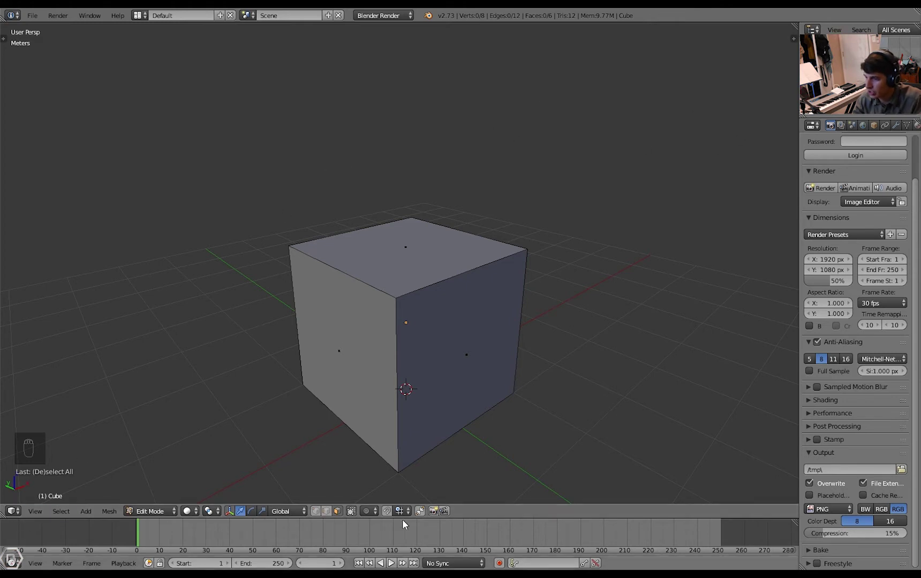
Try vertex selection on two upper corners, and return to face selection with only the cube's top face selected
click(317, 512)
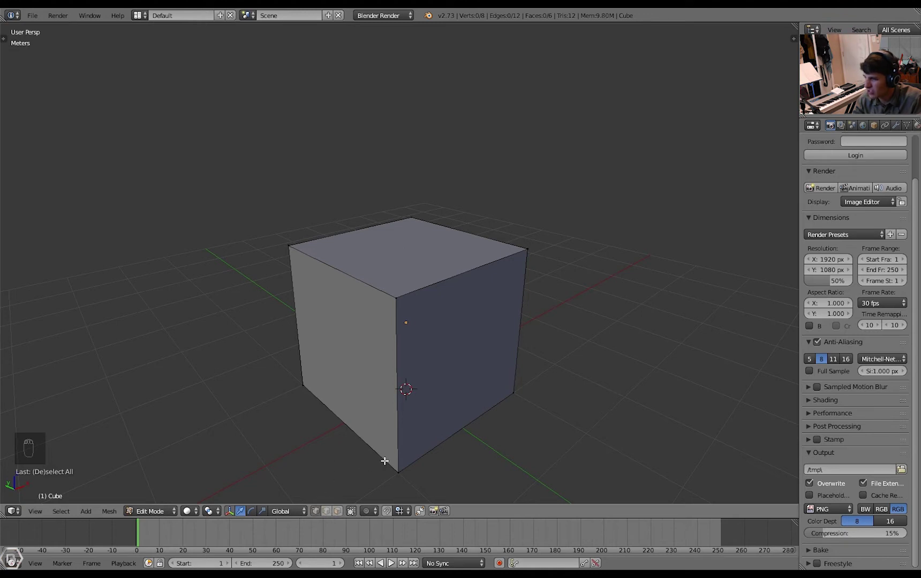
shift+right_click(290, 253)
shift+right_click(401, 303)
key(a)
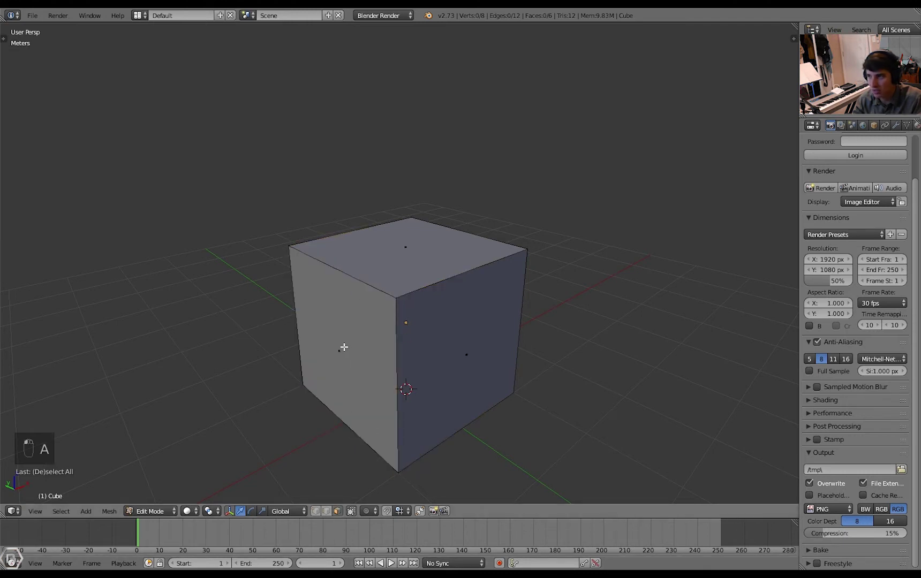
right_click(400, 248)
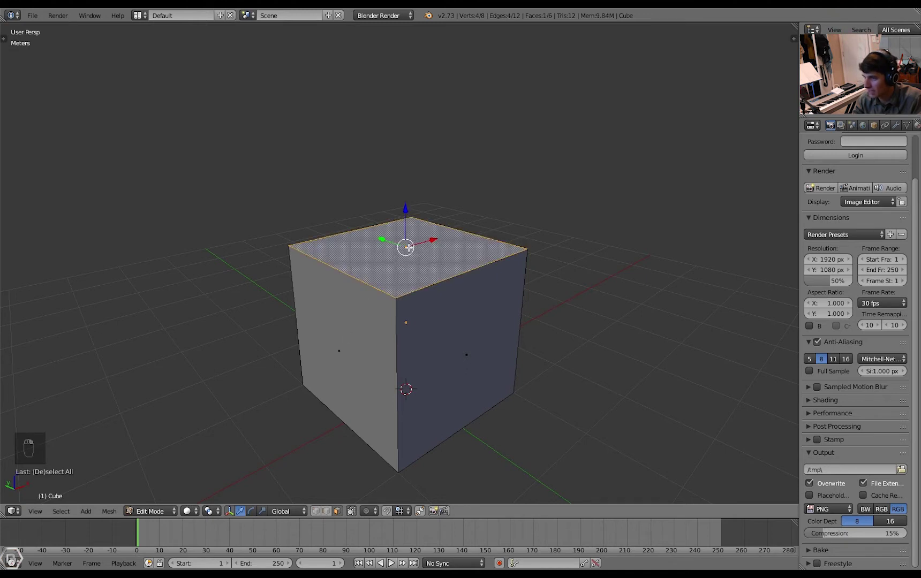
scroll(536, 349, up, 1)
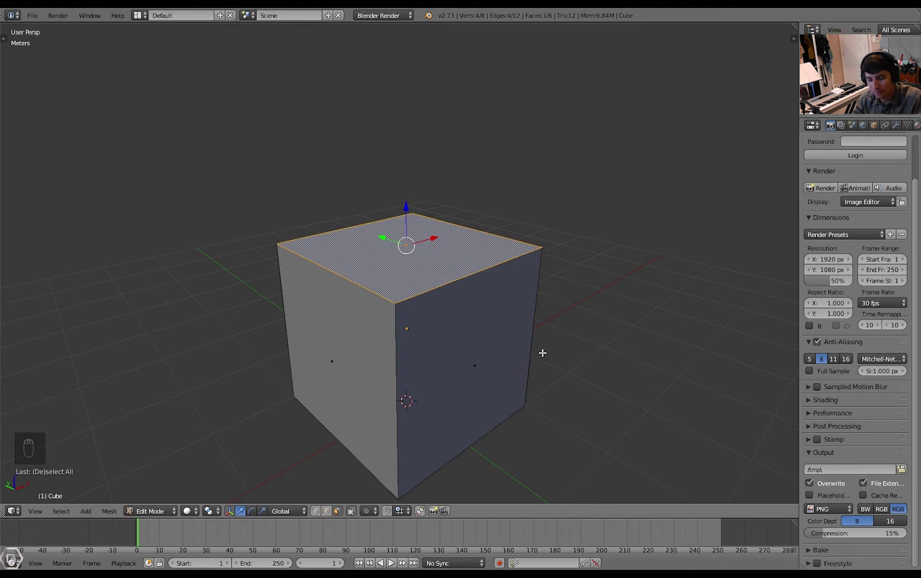
Try to extrude the cube's top face upward, undo the extrusion, and try moving the face freely
key(e)
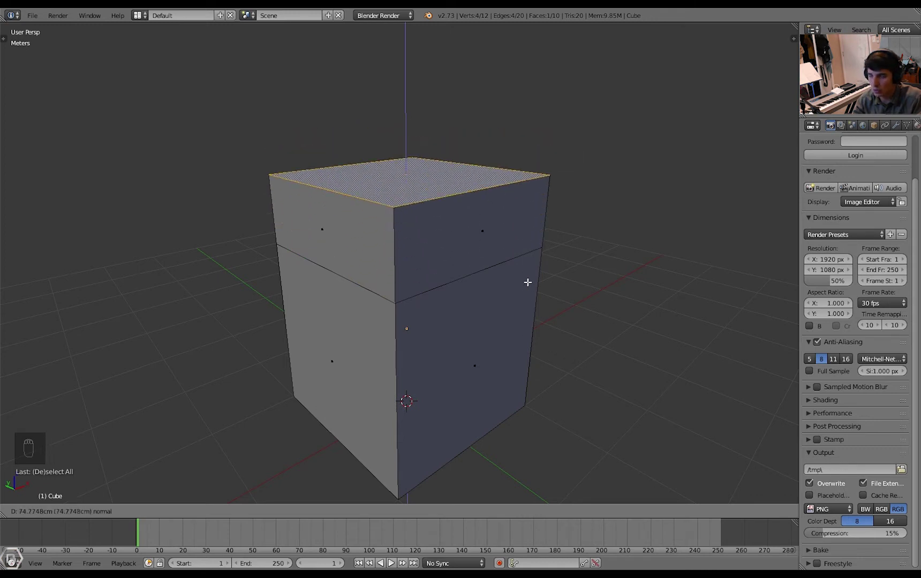
right_click(527, 281)
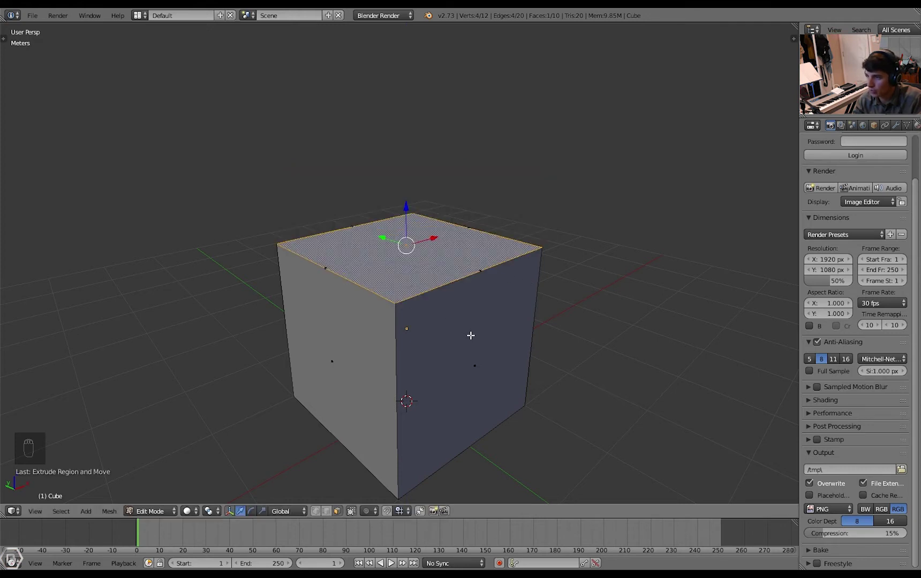
key(ctrl+z)
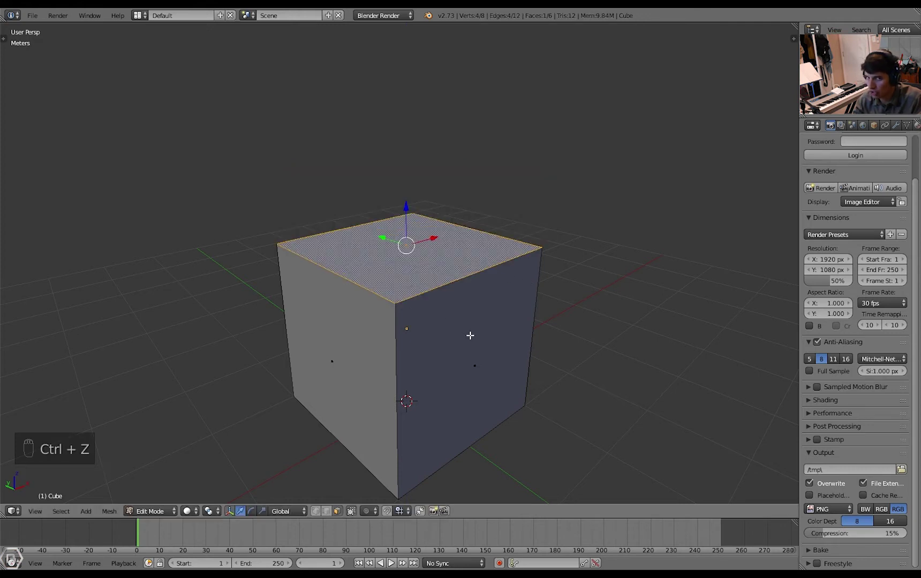
key(g)
right_click(475, 356)
Extrude the top face with almost no offset and test moving the new face along Z
key(e)
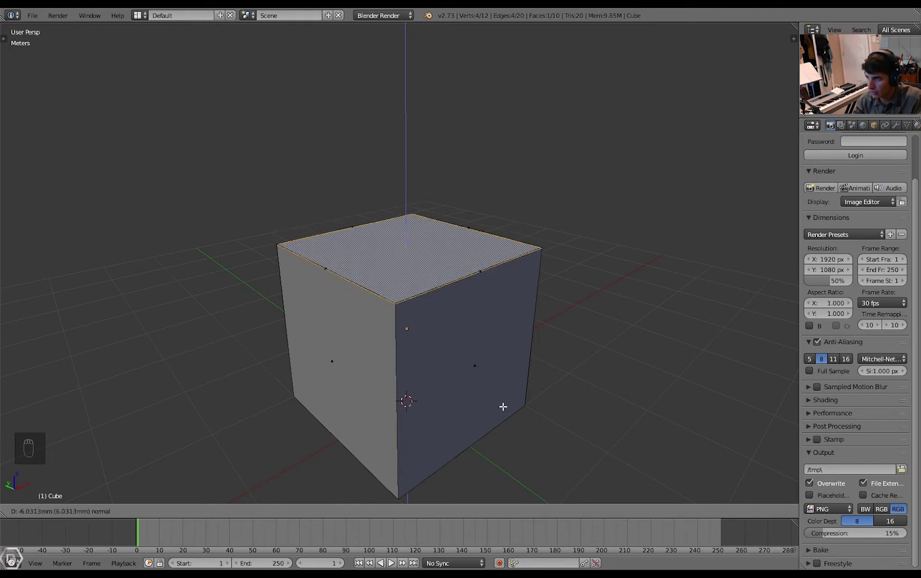
click(503, 407)
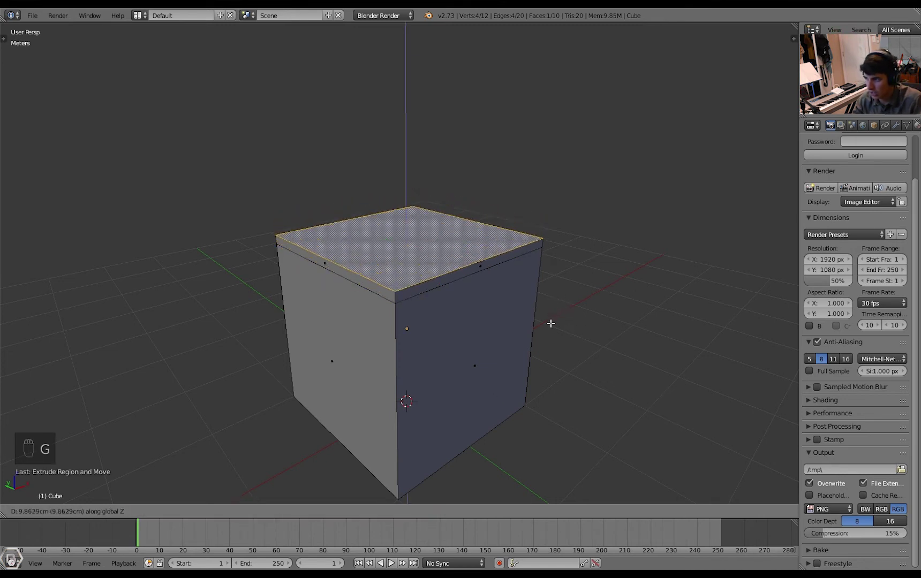
key(Escape)
scroll(515, 381, up, 1)
scroll(483, 379, up, 4)
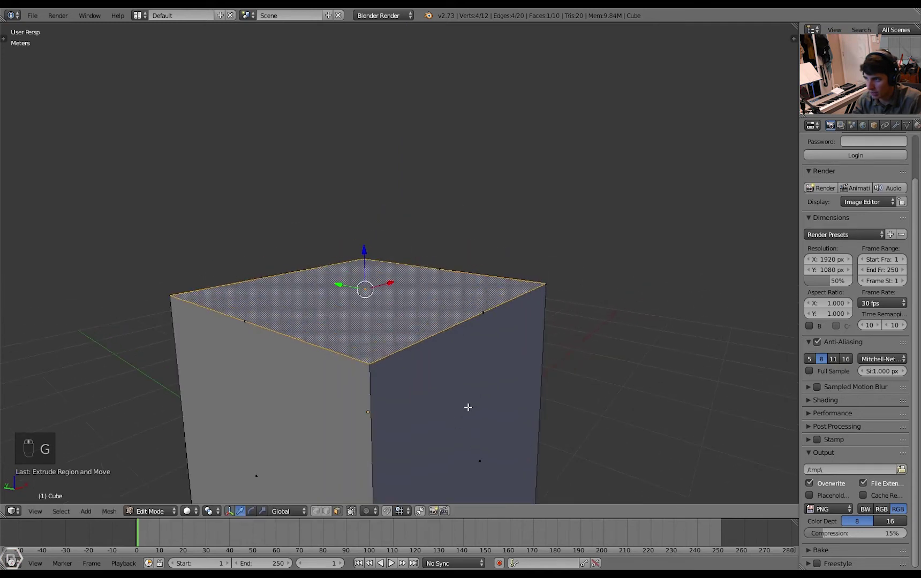
key(g)
key(z)
key(Escape)
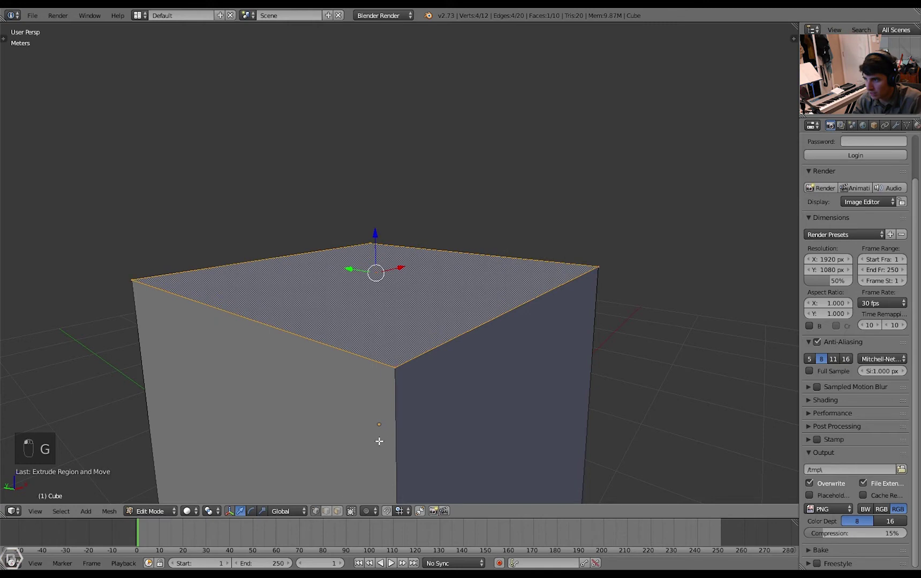
Toggle the selection of all geometry, undo the selection changes, and test moving the top face along Z again
key(a)
key(a)
key(a)
key(ctrl+z)
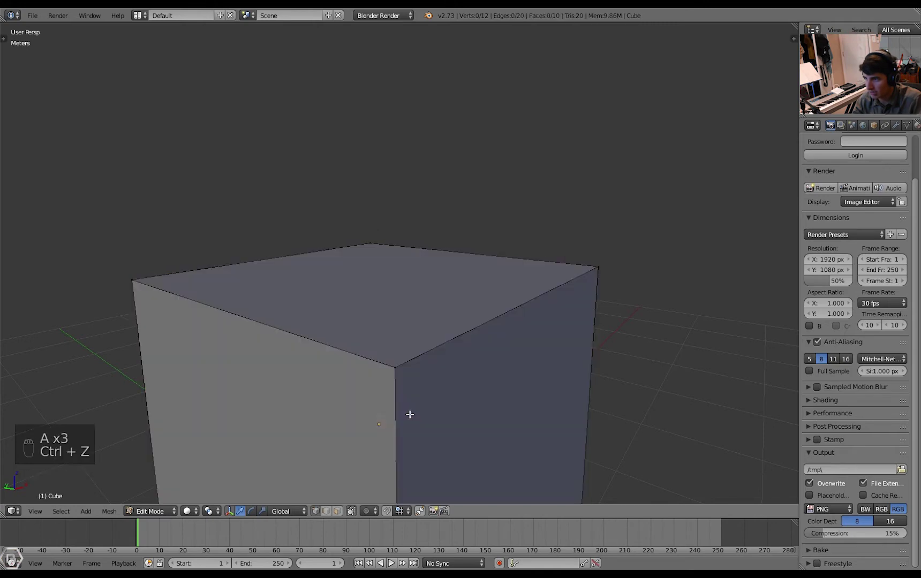
key(ctrl+z)
key(ctrl+z)
key(g)
key(z)
right_click(416, 409)
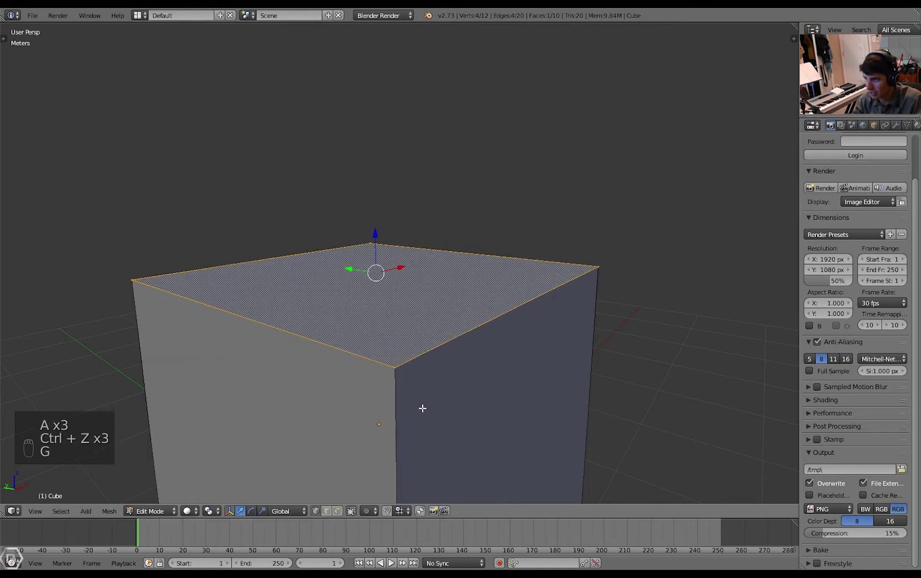
Add a Subdivision Surface modifier at level 2 to the cube and compare it in Edit and Object Mode
key(ctrl+2)
key(Tab)
middle_drag(438, 409, 434, 417)
key(Tab)
key(ctrl+z)
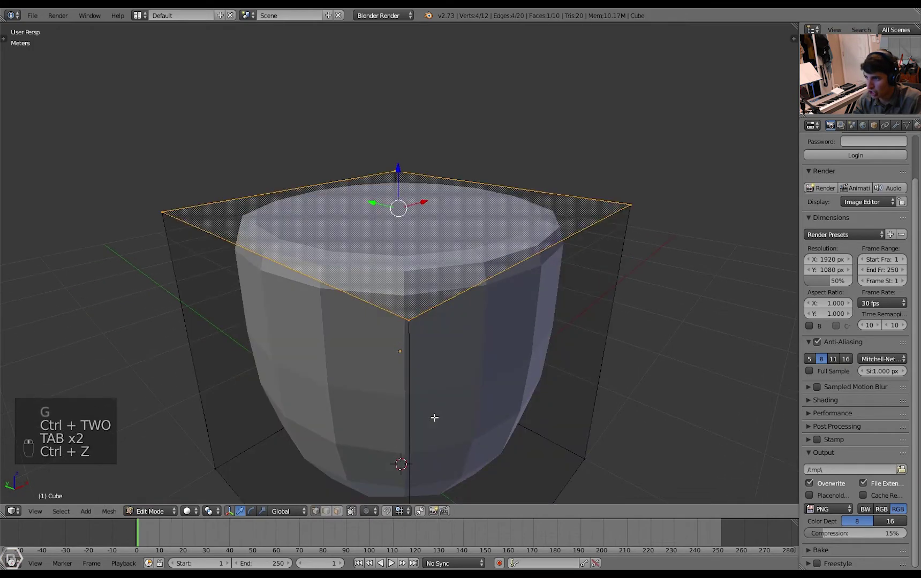
key(ctrl+z)
key(ctrl+z)
Undo the top face's in-place extrusion, return to Object Mode and remove the Subdivision Surface modifier
key(ctrl+z)
key(Tab)
key(Tab)
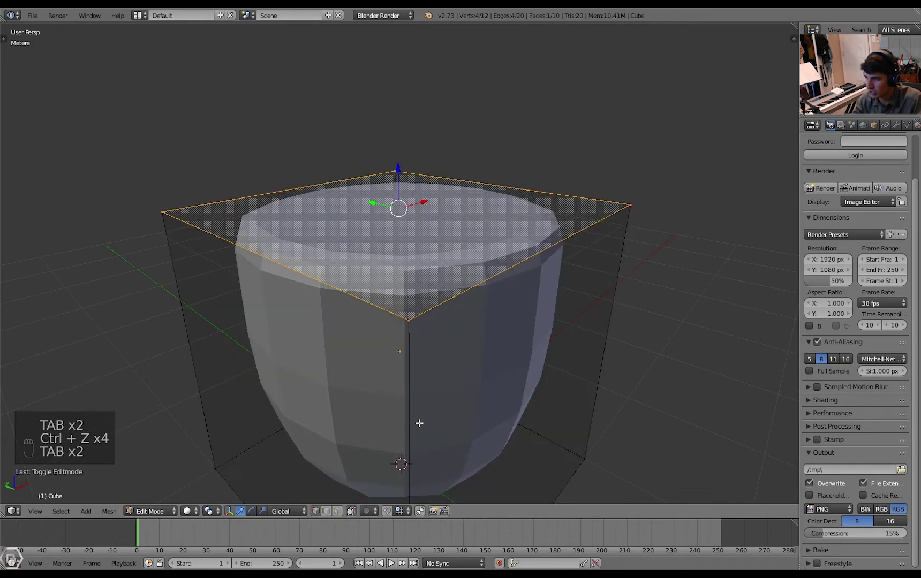
key(ctrl+z)
key(ctrl+z)
key(ctrl+z)
key(ctrl+z)
key(a)
scroll(401, 309, down, 3)
key(Tab)
click(907, 126)
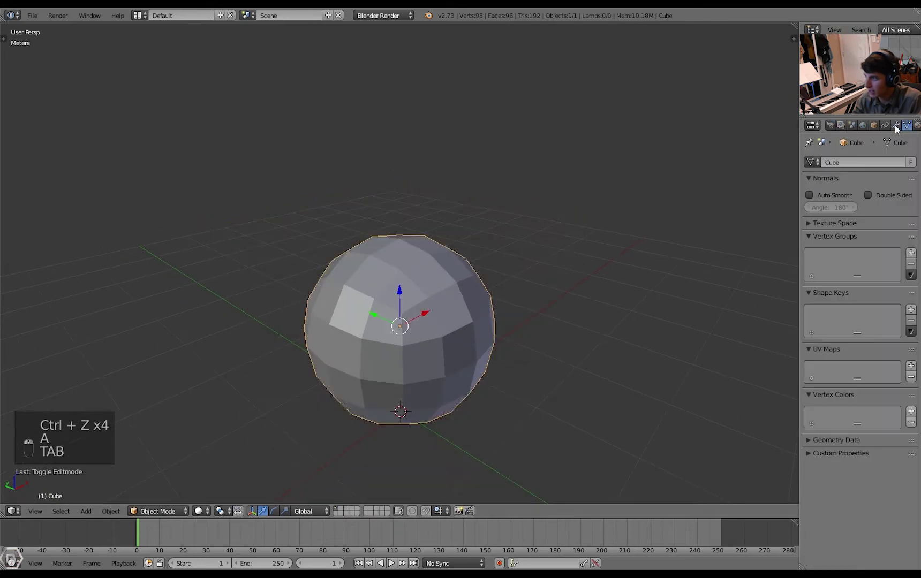
click(896, 125)
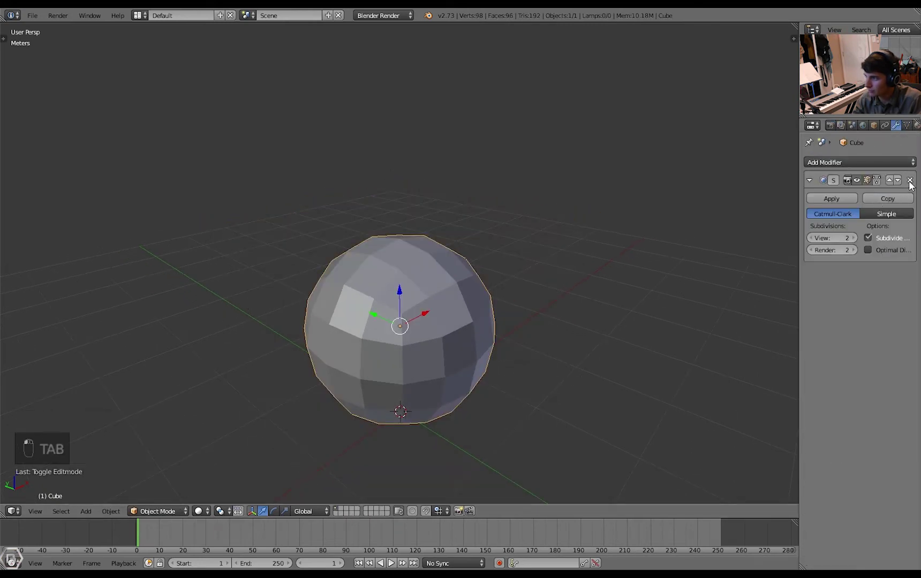
click(909, 180)
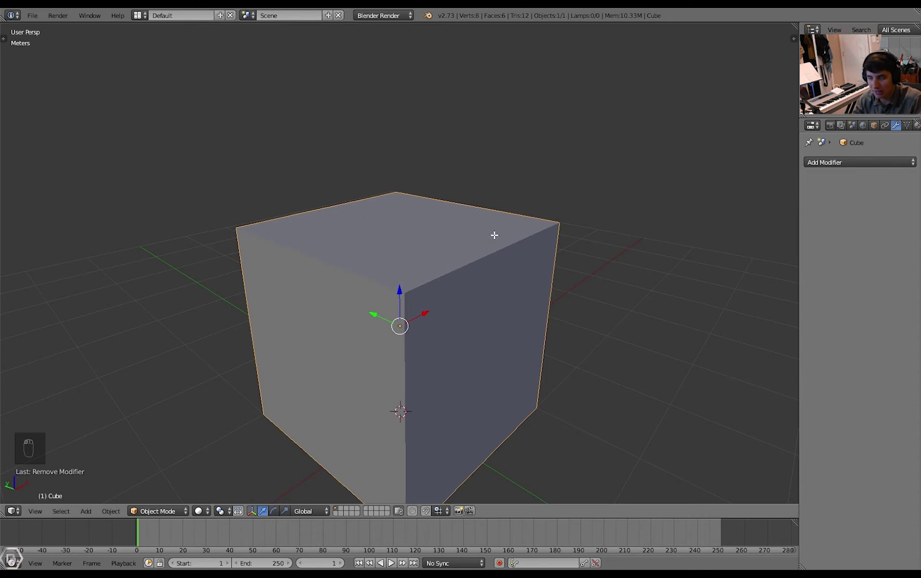
Return to Edit Mode, extrude the cube's top face upward, and undo the extrusion
key(Tab)
scroll(590, 274, down, 2)
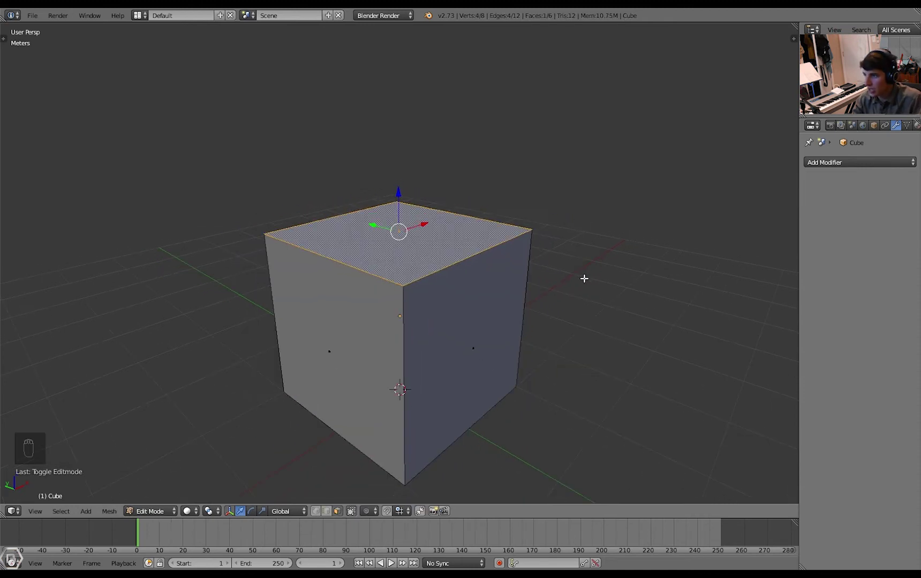
key(e)
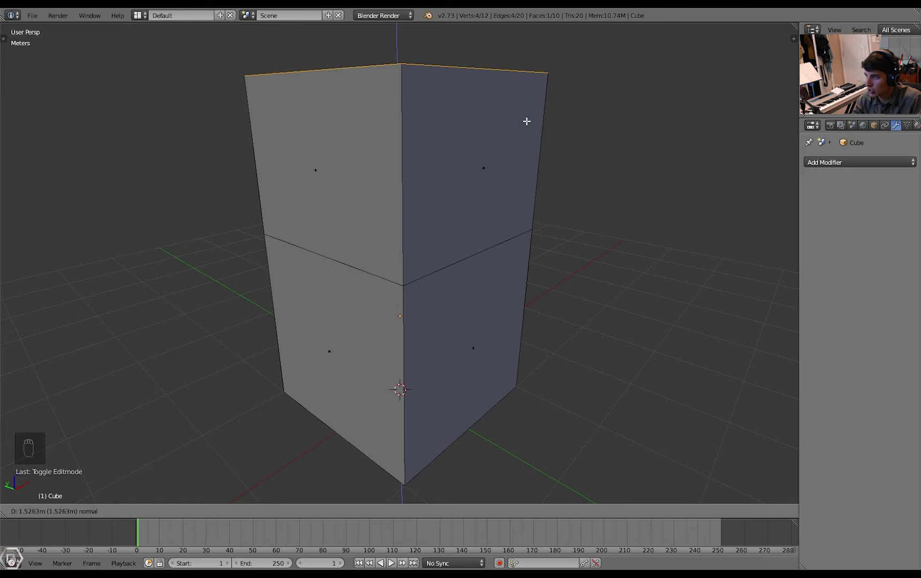
click(521, 163)
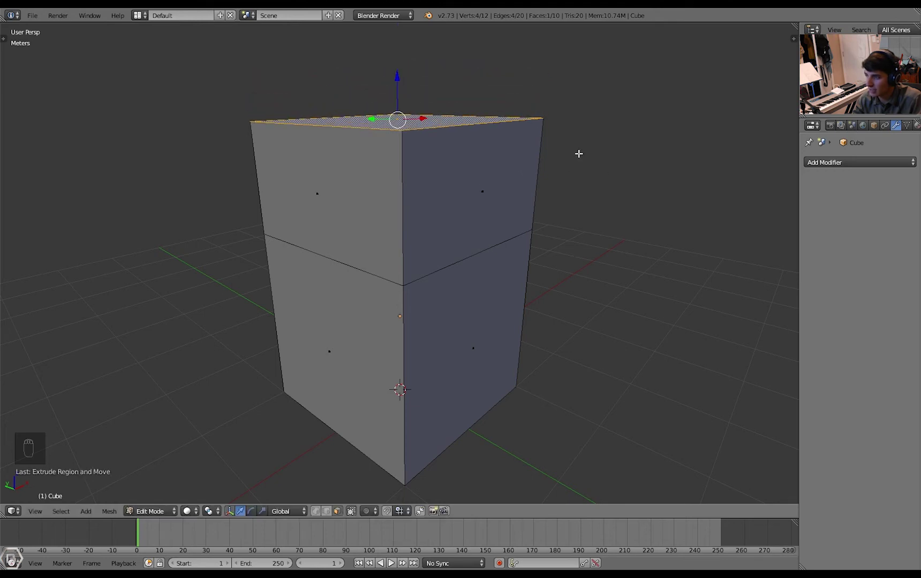
shift+middle_drag(359, 107, 355, 139)
middle_drag(291, 175, 302, 200)
key(ctrl+z)
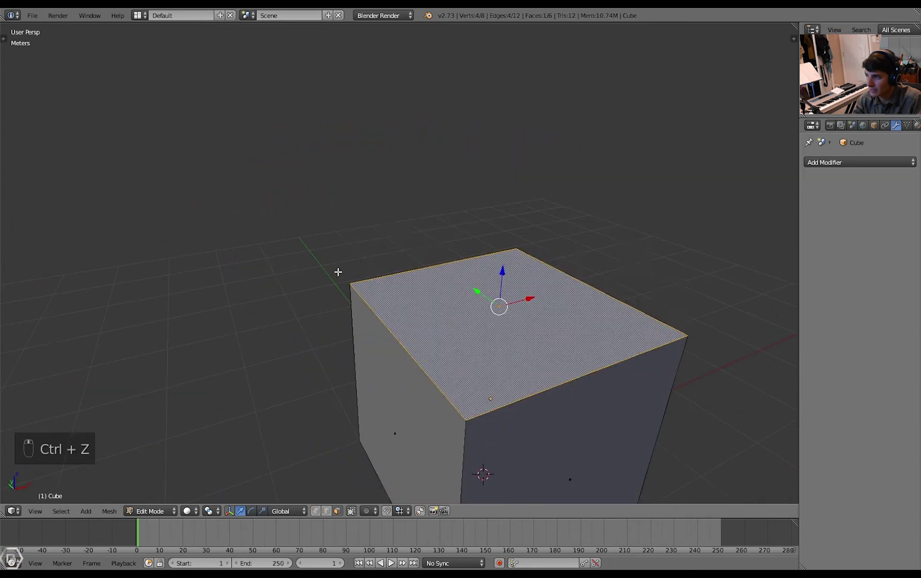
Try moving and extruding the top face, and undo the leftover zero-offset extrusion
middle_drag(343, 269, 317, 188)
key(g)
right_click(344, 194)
key(e)
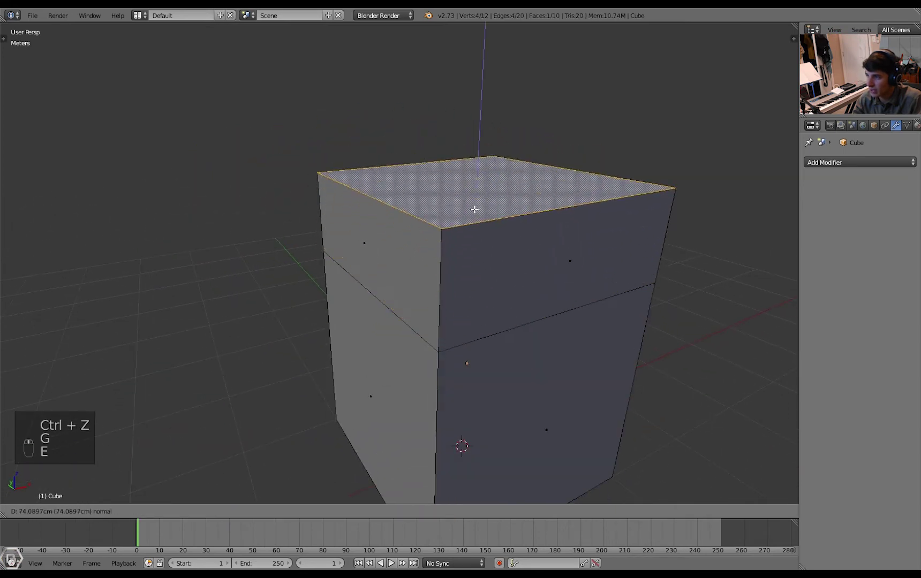
right_click(473, 198)
key(ctrl+z)
middle_drag(360, 389, 407, 376)
scroll(402, 374, down, 2)
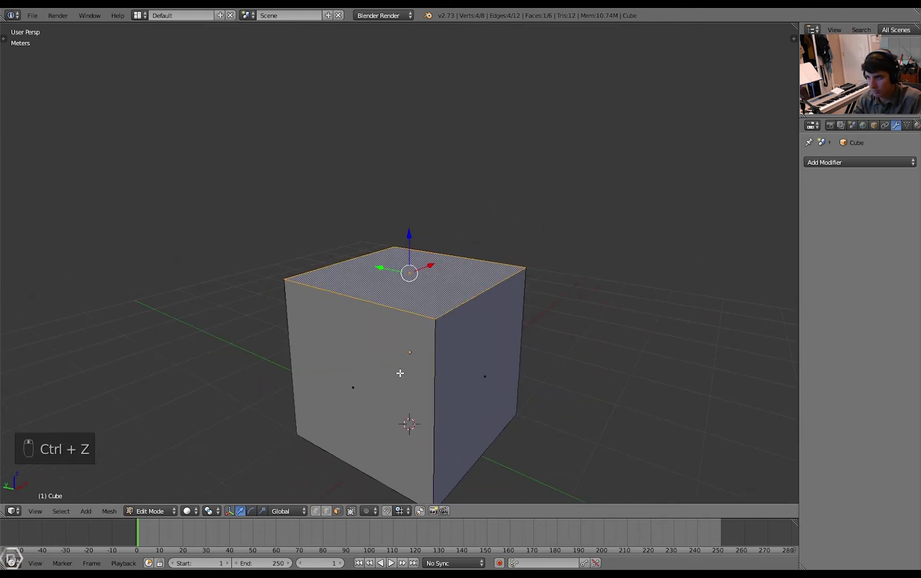
click(86, 513)
click(67, 512)
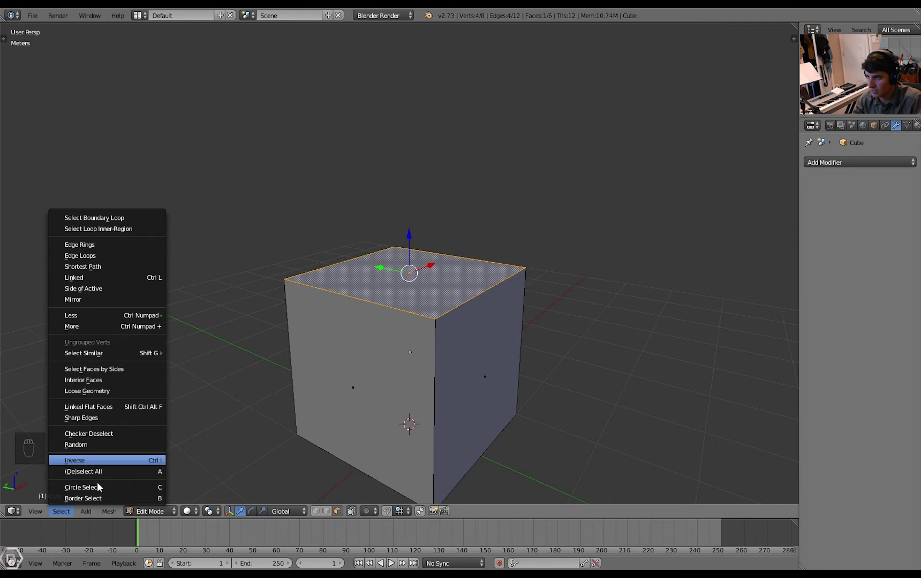
click(33, 511)
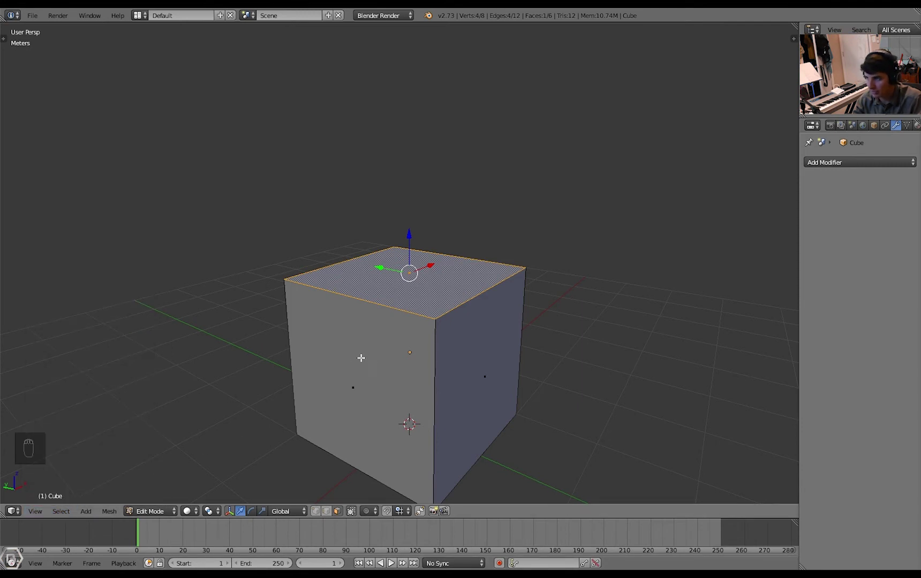
middle_drag(364, 358, 345, 372)
key(g)
right_click(426, 352)
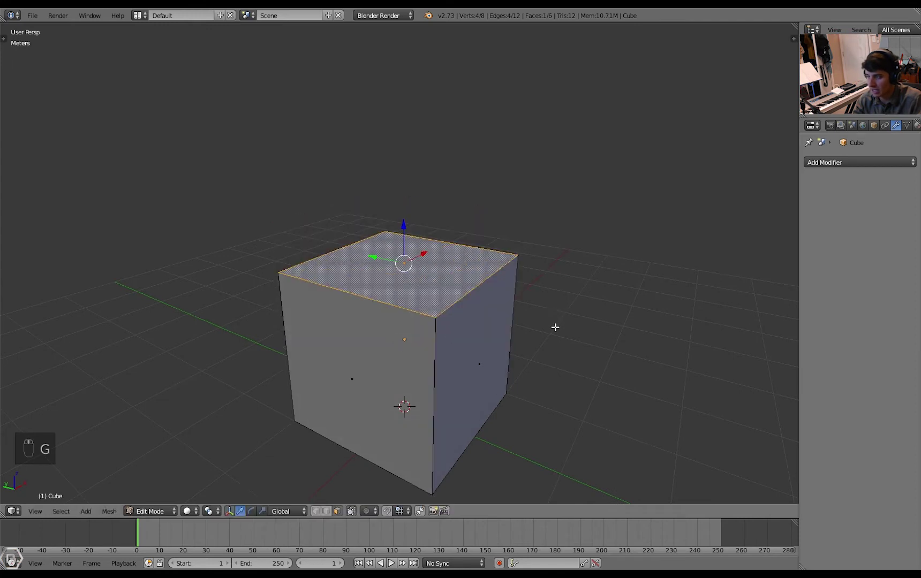
Extrude the top face upward twice, scaling each new face inward to form a two-tier tapered top
key(e)
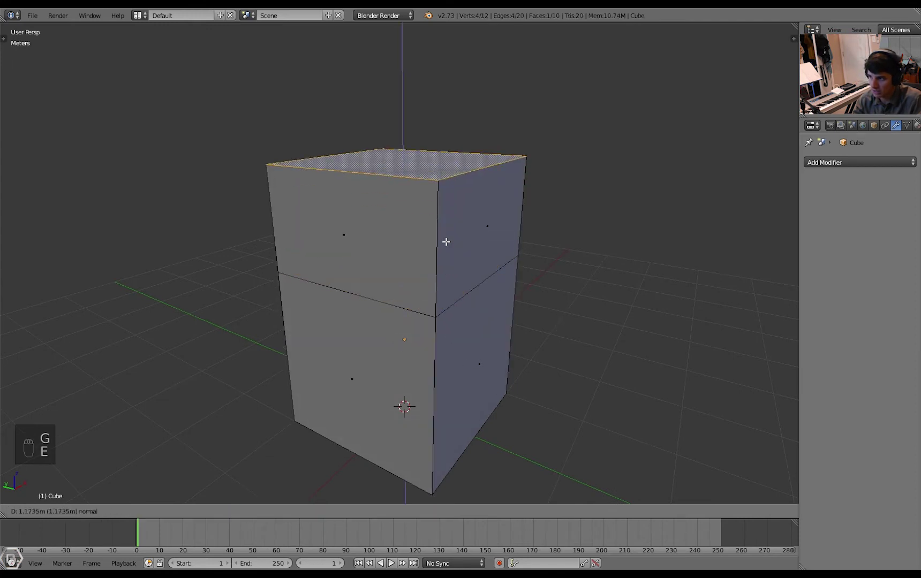
click(468, 329)
key(s)
click(503, 313)
key(e)
click(503, 303)
key(s)
click(465, 292)
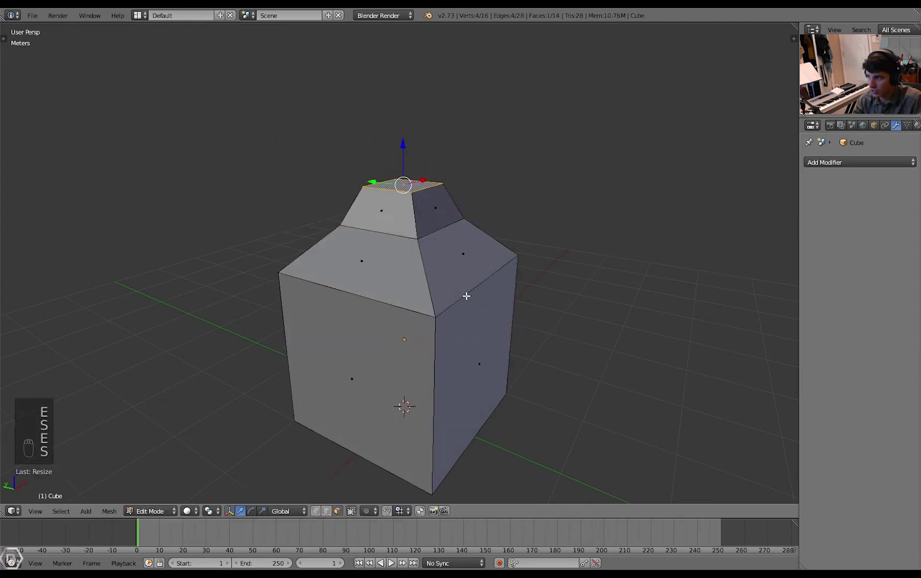
Extrude the small top face in place, and reposition and scale the new face
key(e)
right_click(465, 310)
key(g)
click(500, 356)
key(s)
click(484, 340)
Extrude the rescaled top face in place once more and move the resulting face
middle_drag(483, 340, 394, 303)
key(e)
right_click(493, 355)
key(g)
click(454, 354)
Select only the lower tier's front sloped face, extrude it in place and scale it inward as an inset
key(Tab)
key(Tab)
key(a)
key(a)
key(a)
right_click(394, 302)
key(e)
right_click(526, 354)
key(s)
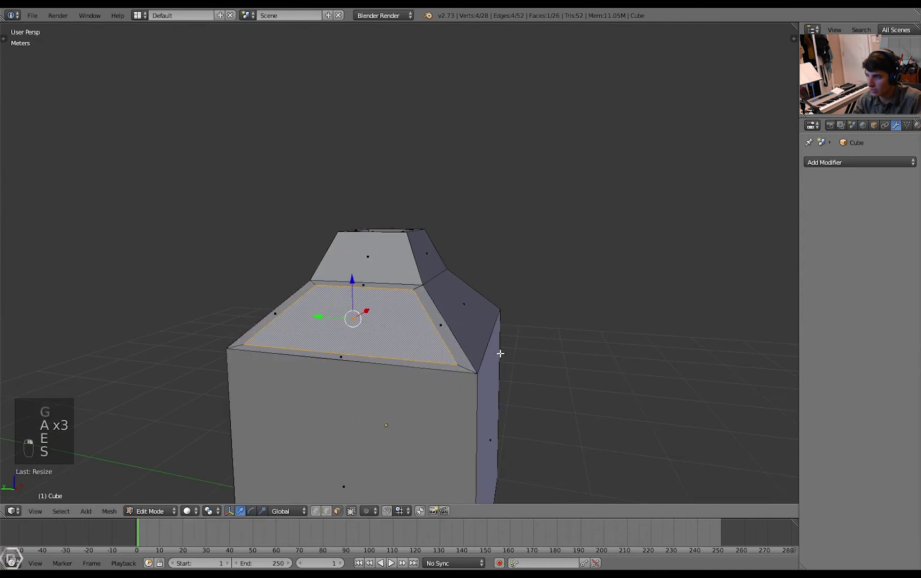
Try extruding the inset front sloped face and moving it inward, check it in Object Mode, and undo the last changes
click(497, 352)
key(e)
key(g)
click(524, 380)
key(Tab)
middle_drag(552, 380, 465, 383)
key(Tab)
key(ctrl+z)
key(ctrl+z)
key(ctrl+z)
Extrude the adjacent sloped face in place, scale it inward as an inset, and undo a trial extrusion of it
right_click(533, 361)
middle_drag(522, 356, 339, 340)
key(e)
key(s)
click(511, 367)
key(e)
key(g)
key(ctrl+z)
Extrude both inset sloped faces together, sink them along the global Z axis, and return to Object Mode
shift+right_click(230, 335)
key(e)
click(434, 347)
key(g)
key(z)
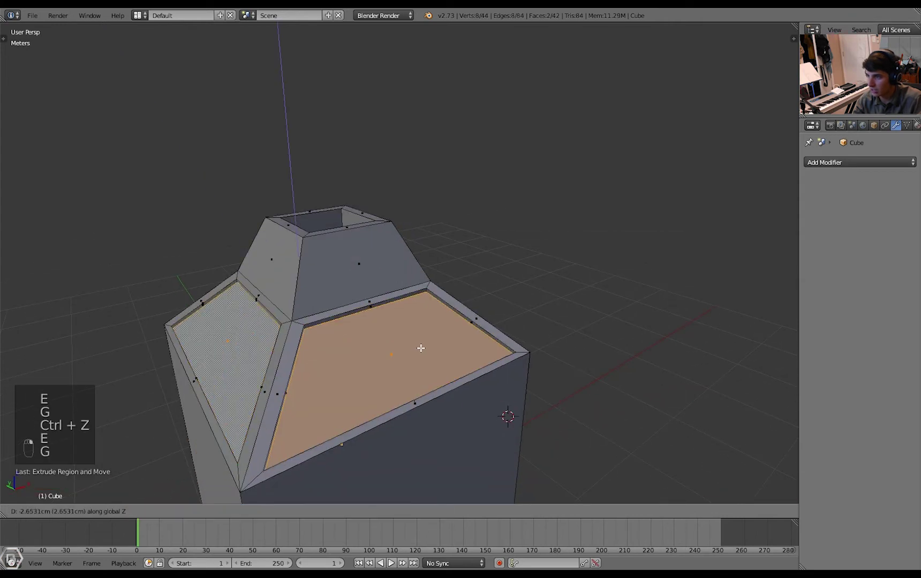
click(411, 353)
key(a)
key(Tab)
key(a)
scroll(374, 351, down, 3)
Try extruding the other two sloped faces together in place and scaling them as one inset, and undo it
middle_drag(300, 351, 612, 315)
key(Tab)
key(e)
right_click(621, 314)
key(s)
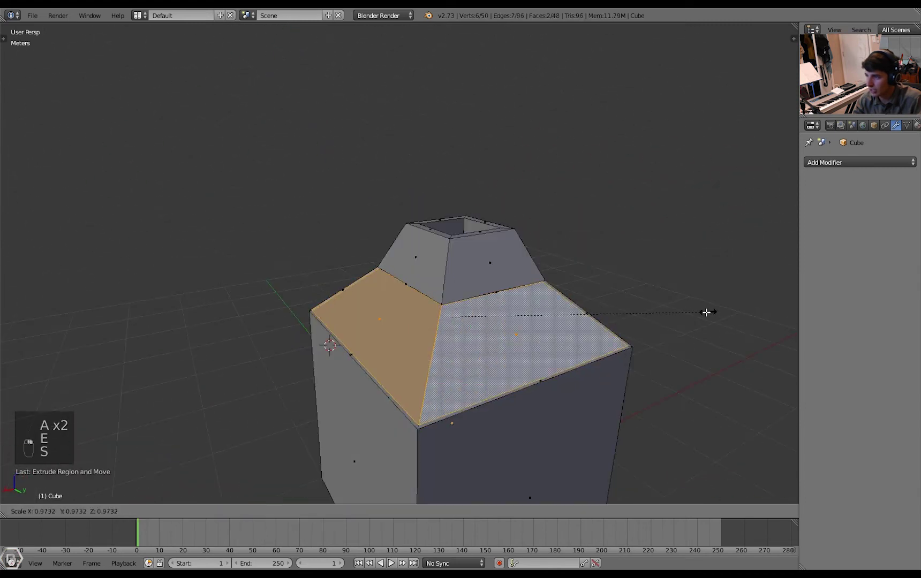
right_click(704, 313)
right_click(526, 340)
key(s)
right_click(632, 343)
key(ctrl+z)
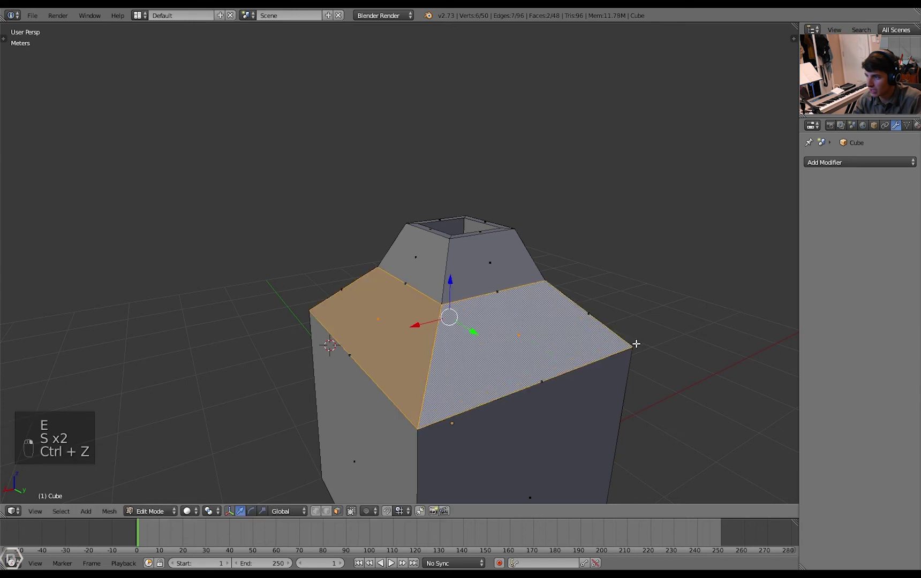
key(ctrl+z)
key(ctrl+z)
Inset one of the remaining sloped faces by extruding and scaling it, extrude it again and sink it along Z
key(e)
key(s)
click(672, 360)
middle_drag(672, 361, 395, 358)
key(e)
right_click(649, 353)
key(g)
key(z)
click(639, 352)
key(Tab)
key(Tab)
Inset the last plain sloped face by extruding and scaling it, extrude it again and move it inward
middle_drag(403, 320, 588, 319)
key(e)
key(s)
click(589, 332)
key(e)
key(g)
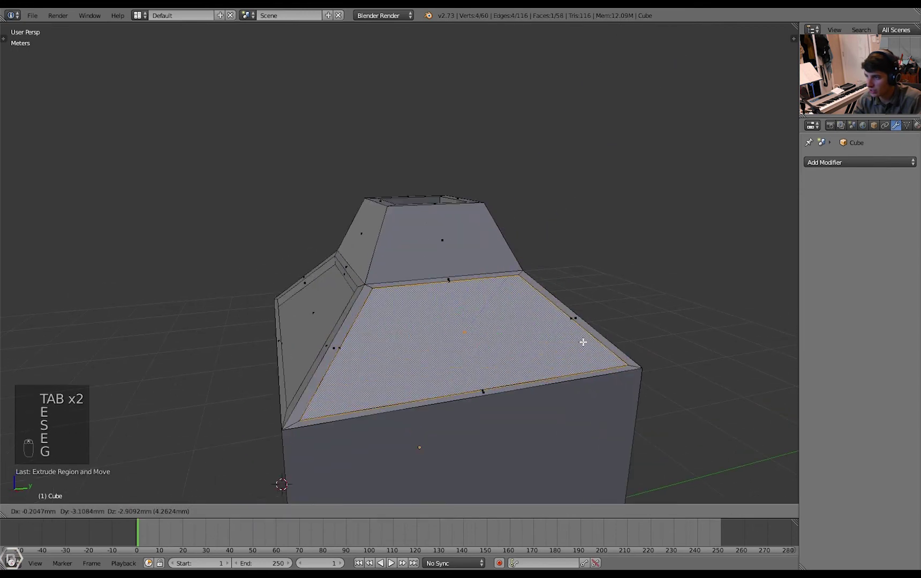
click(579, 347)
key(Tab)
Delete the modified cube from the scene in Object Mode
middle_drag(574, 349, 468, 299)
key(a)
key(a)
right_click(476, 299)
scroll(471, 307, down, 3)
key(Delete)
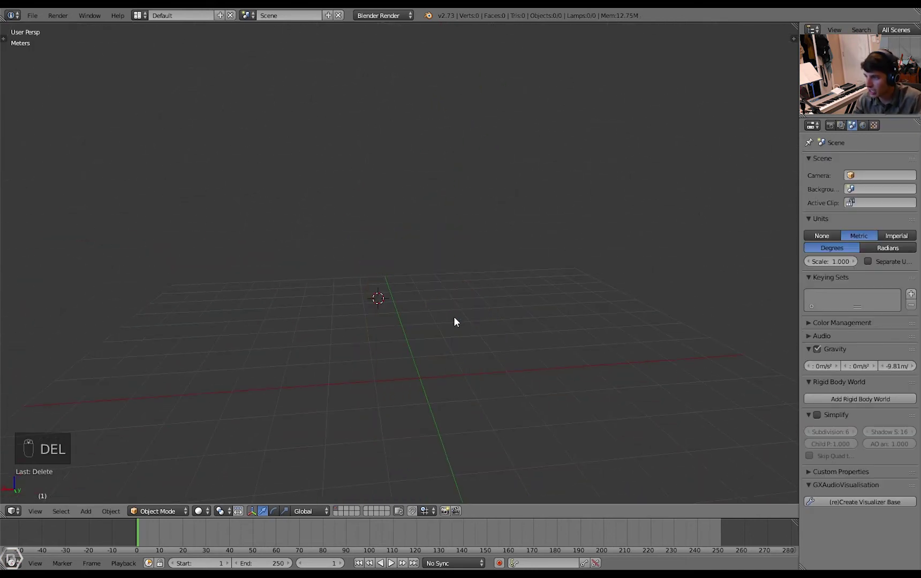
key(shift+a)
click(513, 329)
scroll(506, 332, up, 3)
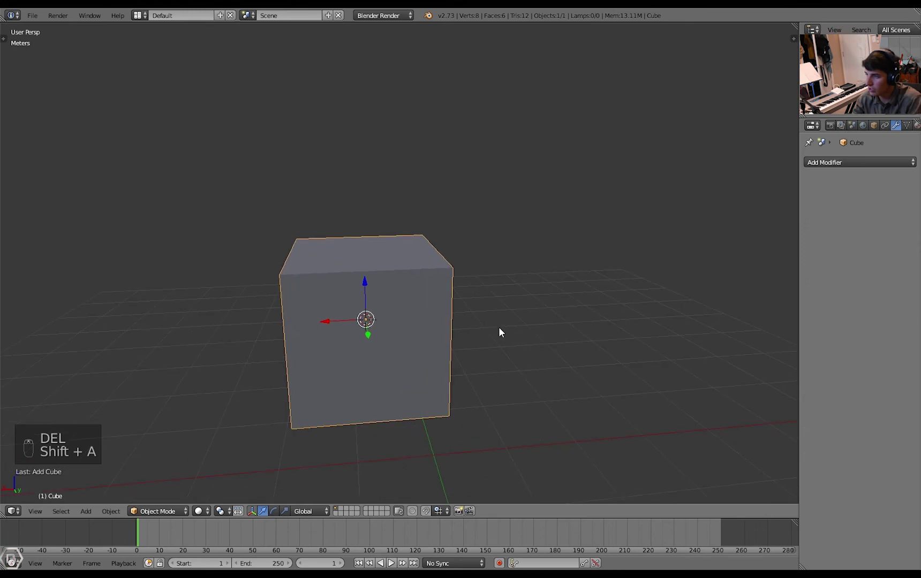
key(Delete)
click(498, 328)
Add a UV sphere at the 3D cursor and enter Edit Mode
key(shift+a)
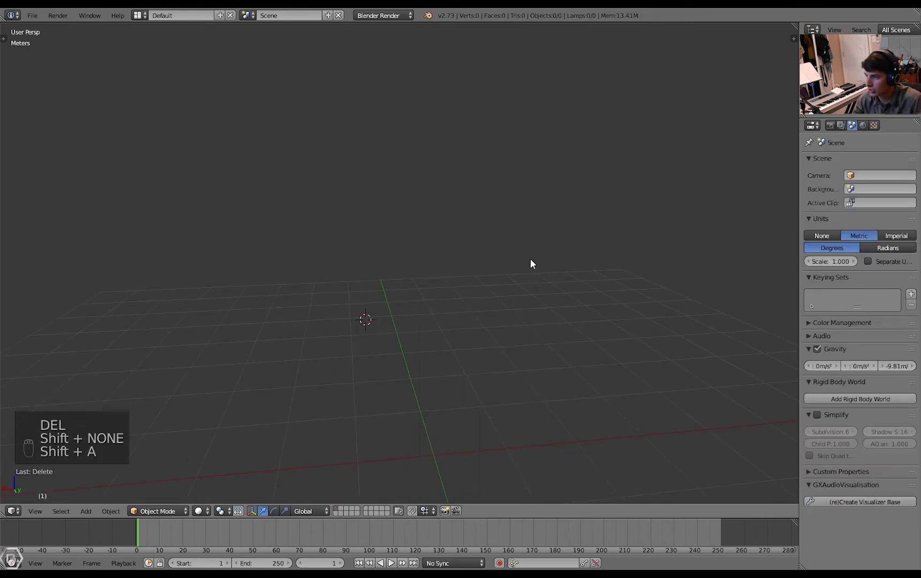
mouse_move(530, 258)
click(586, 290)
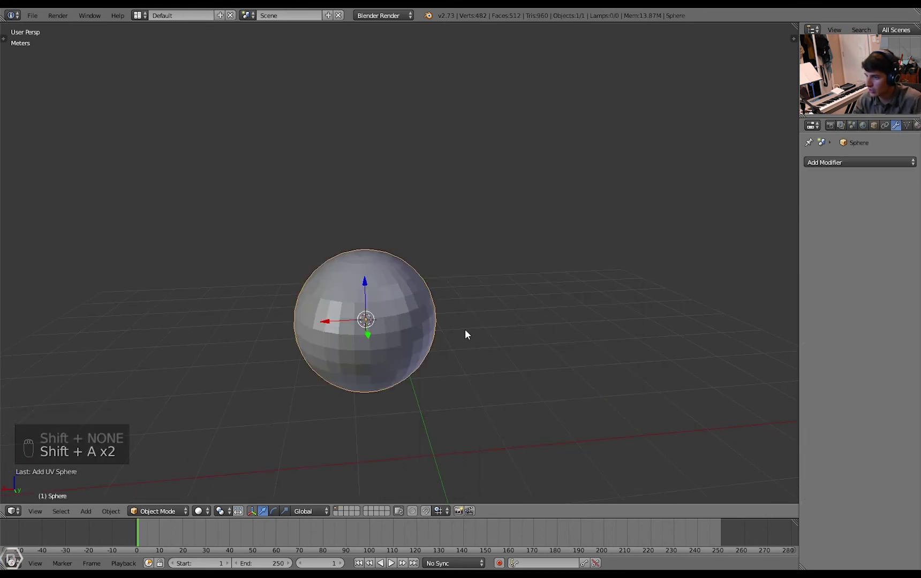
key(Tab)
Try selecting various parts of the sphere's mesh near its top pole, clearing the selection each time
middle_drag(462, 332, 514, 357)
scroll(498, 357, up, 4)
key(a)
scroll(438, 341, up, 1)
scroll(438, 341, up, 2)
key(a)
key(a)
right_click(406, 263)
scroll(407, 264, down, 1)
middle_drag(407, 264, 414, 288)
key(a)
alt+right_click(414, 288)
scroll(417, 292, up, 3)
key(a)
alt+right_click(414, 292)
key(a)
alt+right_click(355, 263)
key(a)
alt+right_click(323, 286)
key(a)
alt+right_click(456, 430)
Select all triangular faces around the sphere's top pole, extrude them in place and scale the new cap inward
key(a)
alt+right_click(480, 415)
key(a)
alt+right_click(478, 405)
scroll(382, 430, down, 2)
key(ctrl+KP_Add)
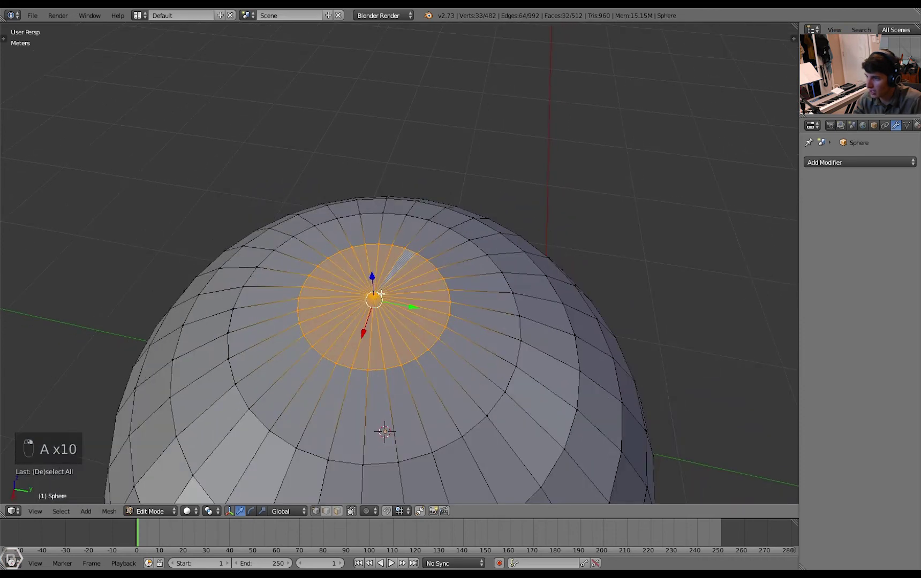
scroll(611, 319, down, 3)
scroll(633, 320, up, 2)
key(e)
key(s)
click(559, 315)
Extrude the cap slightly inward, extrude it upward and scale it down to form a tapered neck
key(e)
click(571, 332)
key(e)
click(578, 236)
key(s)
click(490, 231)
Extrude the neck's end faces upward again and scale them up so the section flares outward
key(e)
click(483, 103)
key(s)
click(658, 139)
scroll(467, 220, down, 1)
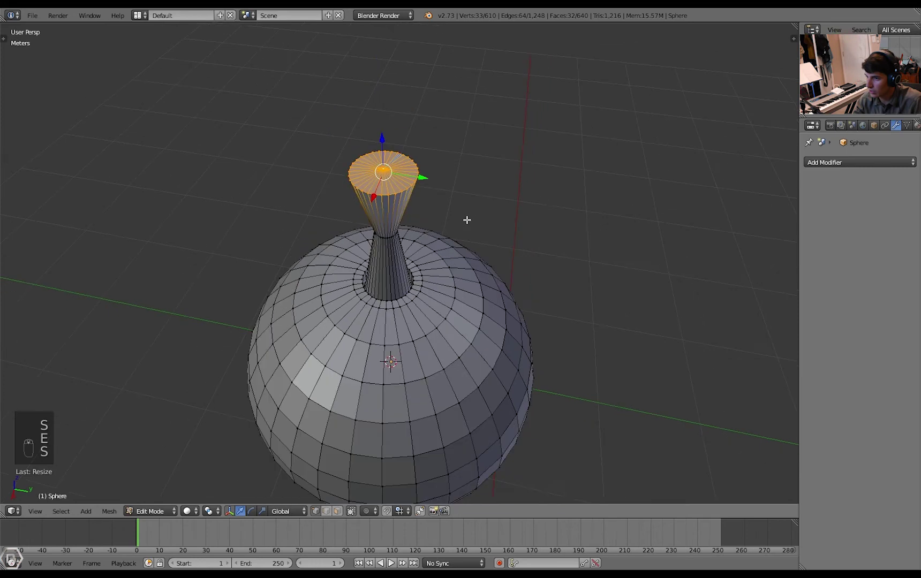
Extrude the flared end faces farther upward and scale them down so the top section tapers inward
key(e)
click(599, 262)
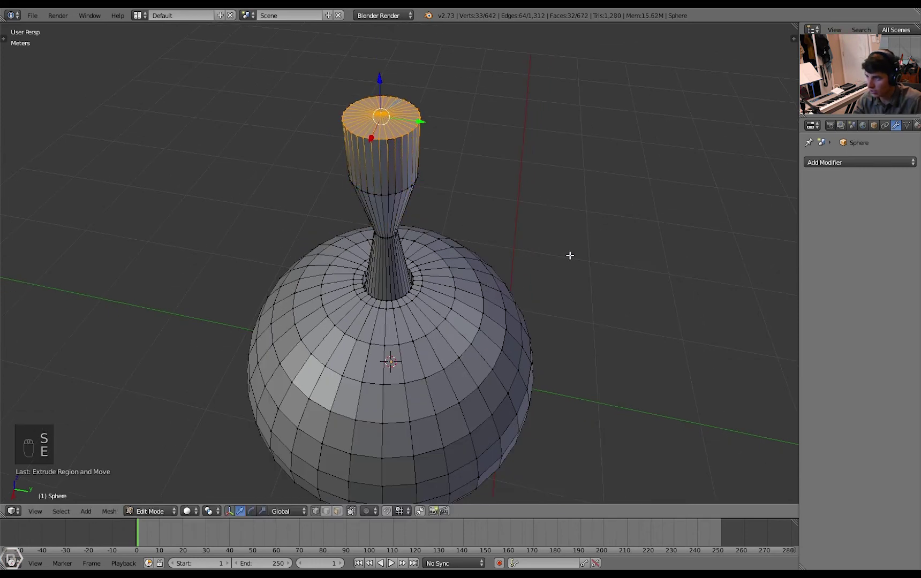
key(s)
click(492, 211)
middle_drag(392, 258, 409, 276)
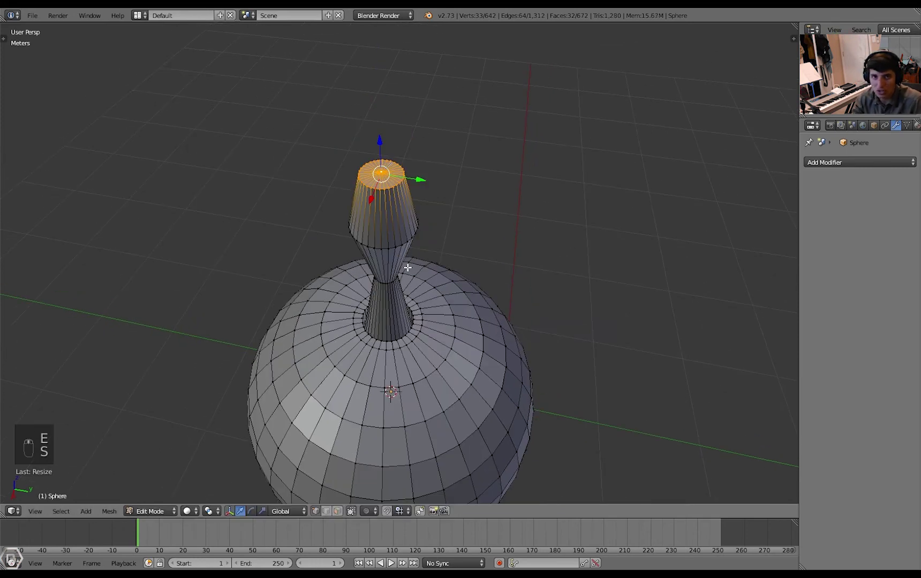
Select the edge loop around the neck's top rim, try moving and rotating it, cancel both and clear the selection
scroll(423, 300, up, 4)
scroll(440, 265, down, 3)
key(a)
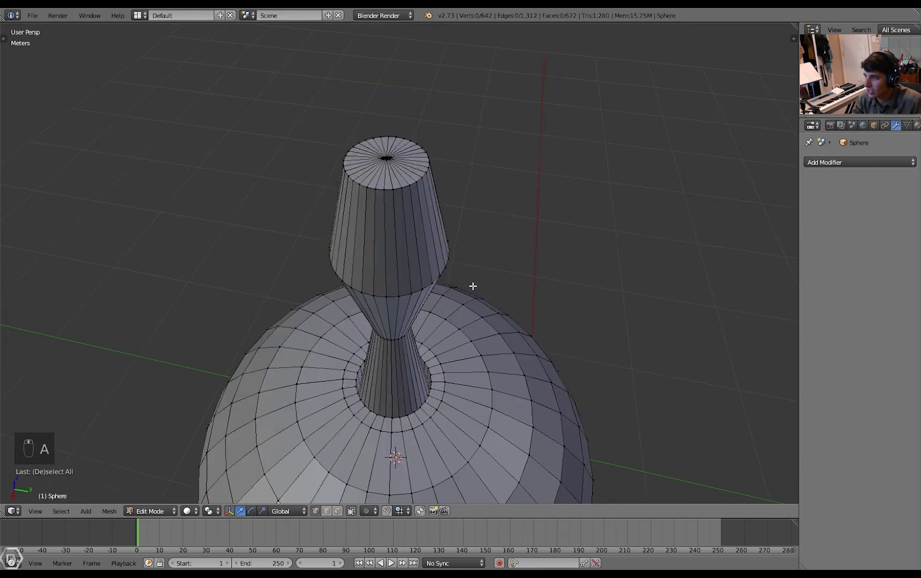
scroll(485, 280, down, 5)
middle_drag(483, 296, 413, 232)
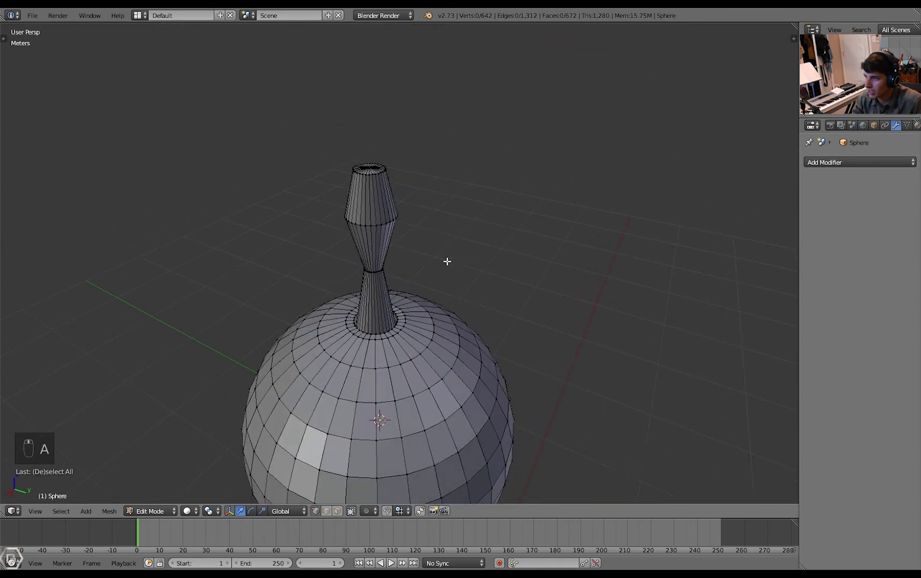
shift+middle_drag(386, 189, 402, 225)
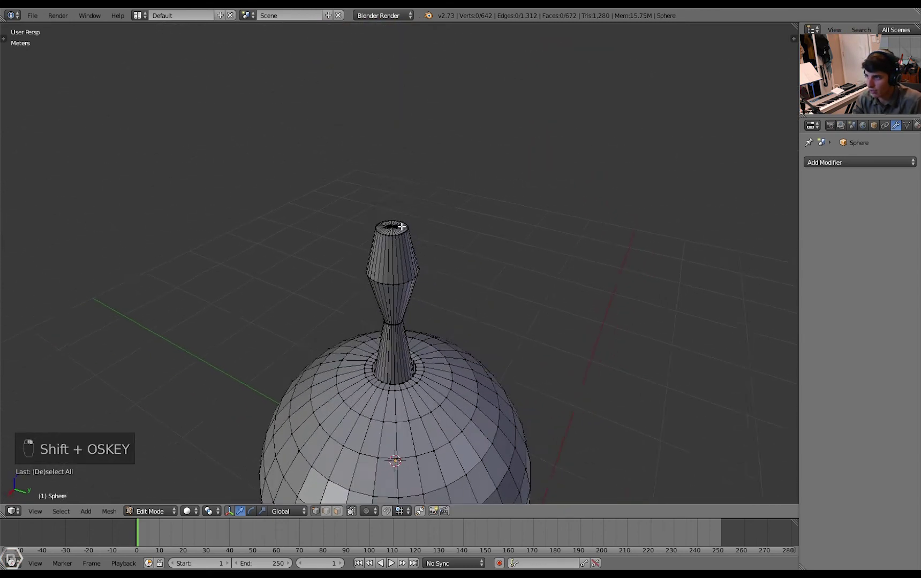
scroll(402, 224, up, 5)
alt+right_click(402, 168)
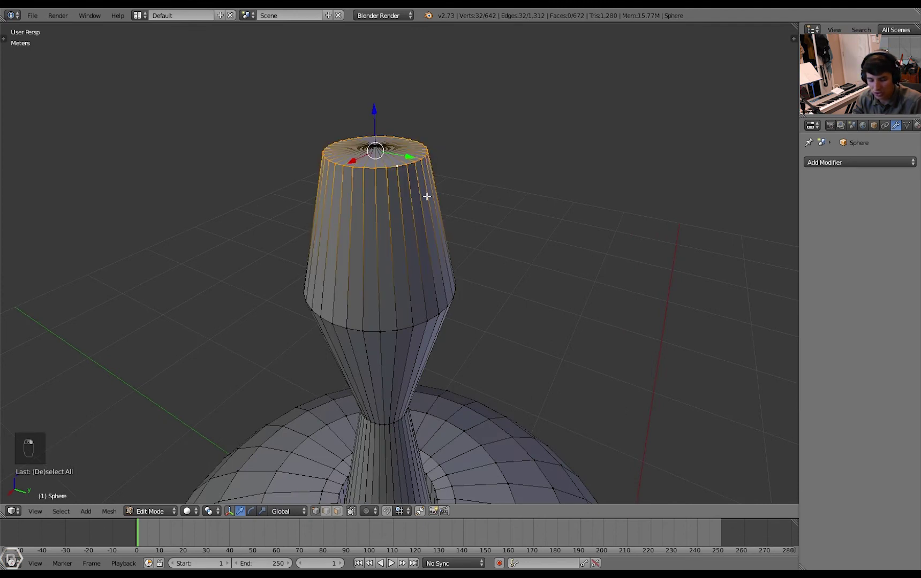
key(g)
right_click(469, 209)
key(r)
key(r)
right_click(465, 237)
key(a)
scroll(428, 260, down, 4)
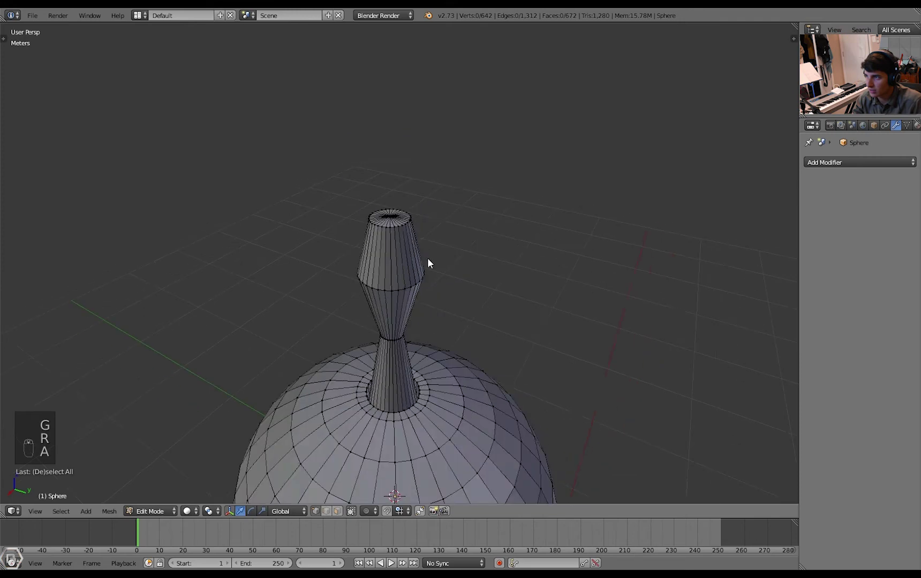
Return to Object Mode and deselect the sphere with its extruded neck
key(Tab)
key(a)
scroll(479, 287, down, 3)
middle_drag(479, 285, 475, 236)
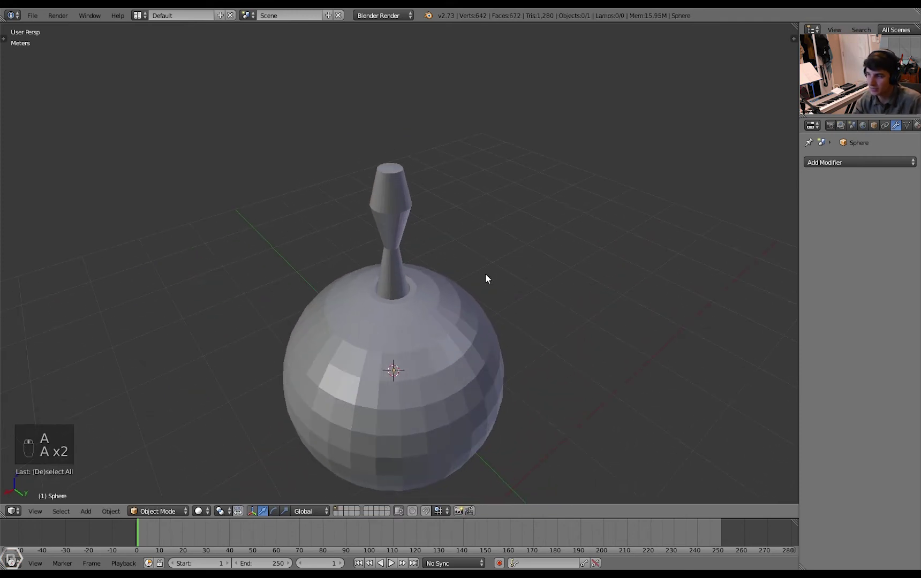
right_click(433, 269)
key(a)
middle_drag(482, 289, 475, 317)
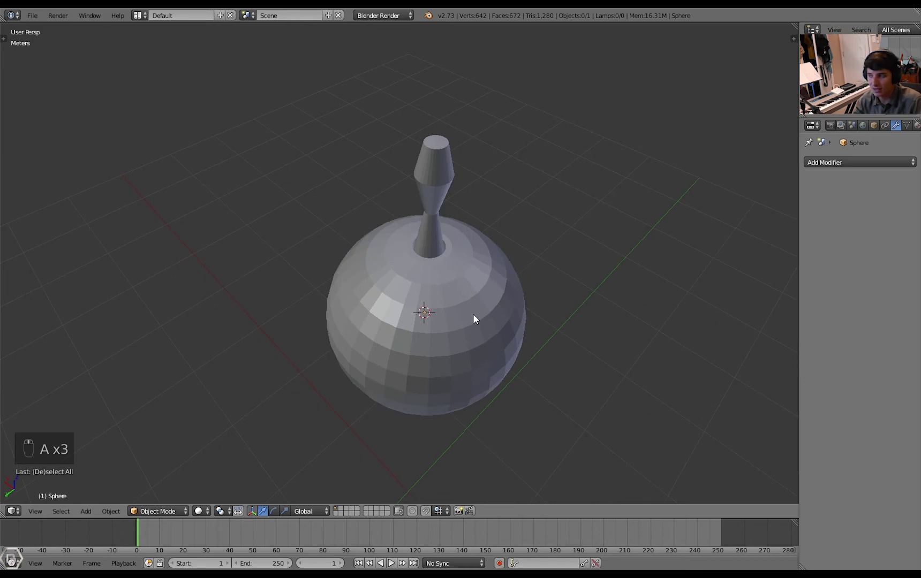
Select the sphere object and apply smooth shading to it
right_click(464, 316)
key(a)
Examine the smooth-shaded sphere and its neck from several angles with the object deselected
key(a)
key(t)
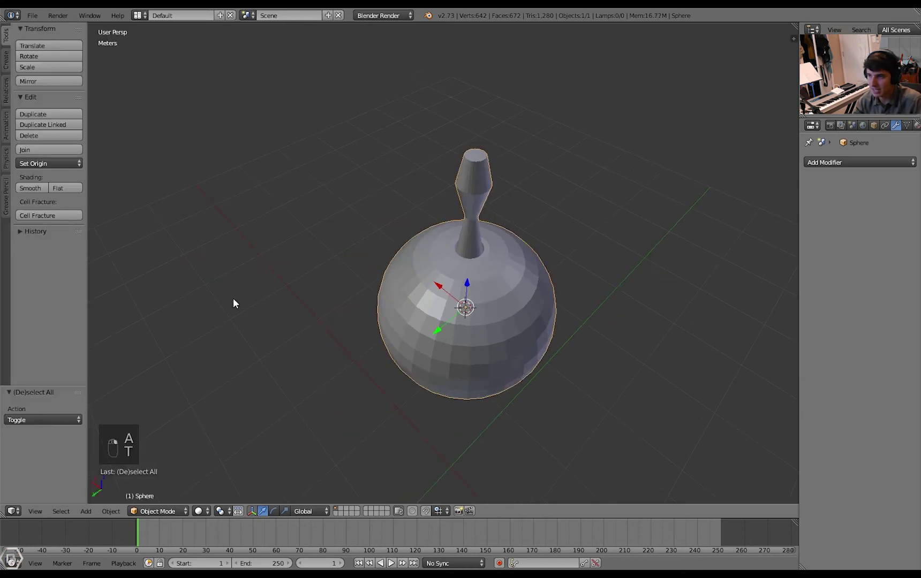
click(27, 188)
key(t)
key(a)
right_click(416, 261)
mouse_move(416, 261)
middle_down()
mouse_move(400, 347)
mouse_move(372, 307)
mouse_move(412, 242)
middle_up()
key(a)
right_click(449, 292)
key(a)
middle_drag(444, 297, 463, 263)
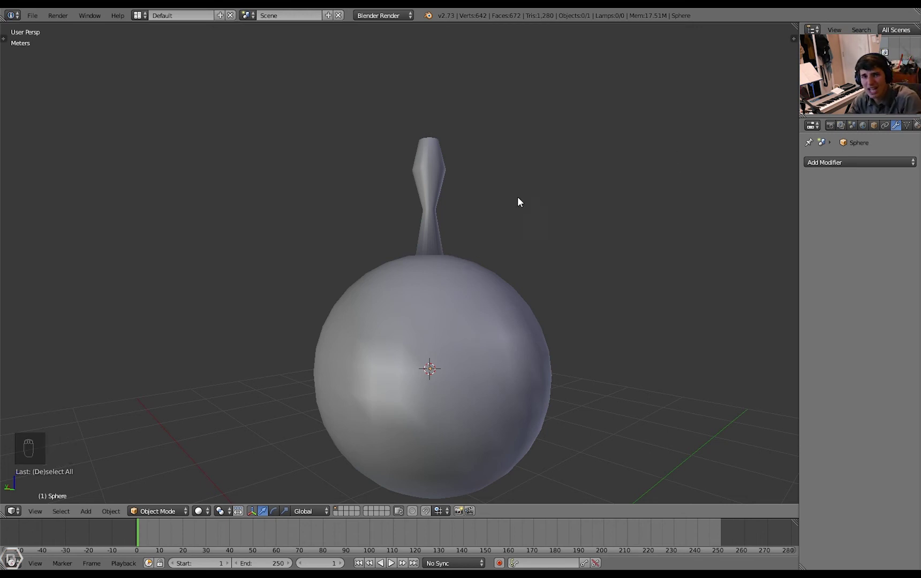
middle_drag(518, 198, 470, 355)
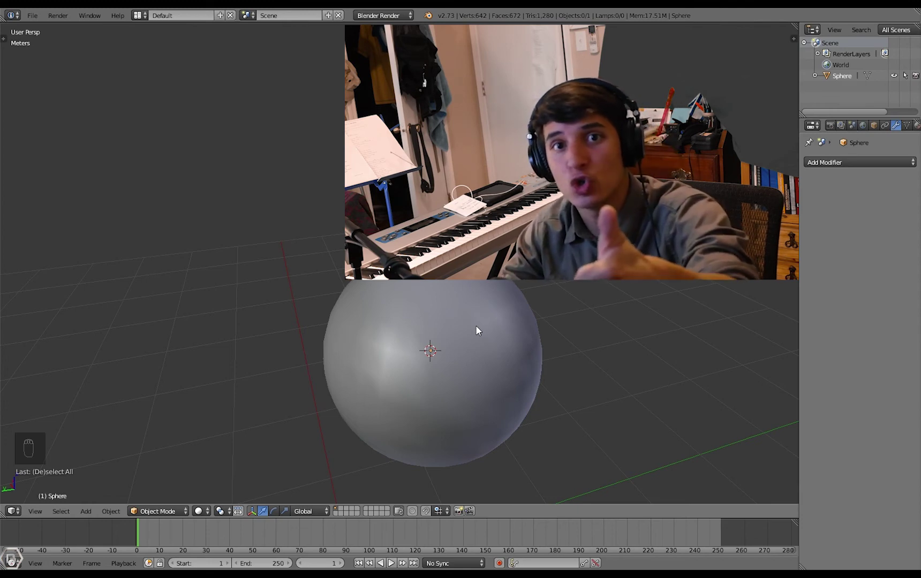
middle_drag(467, 314, 454, 320)
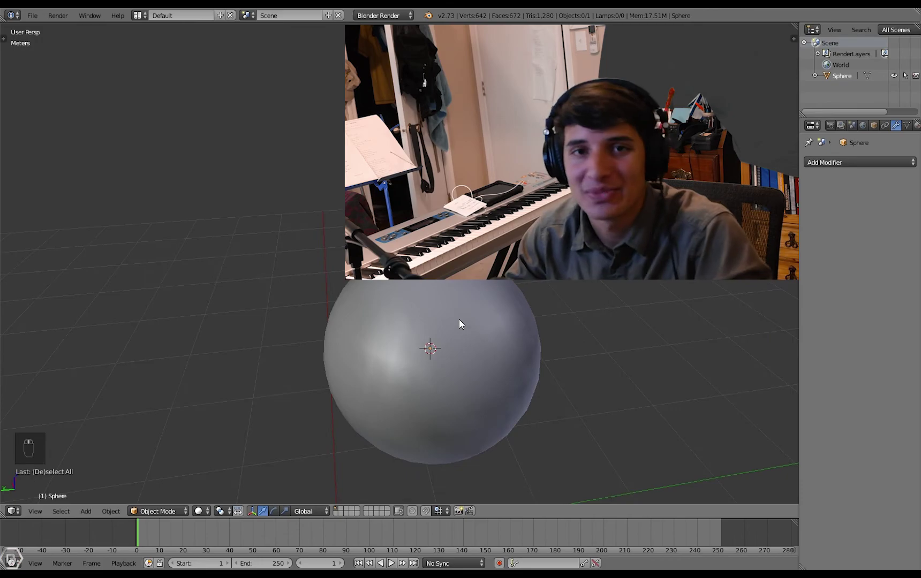